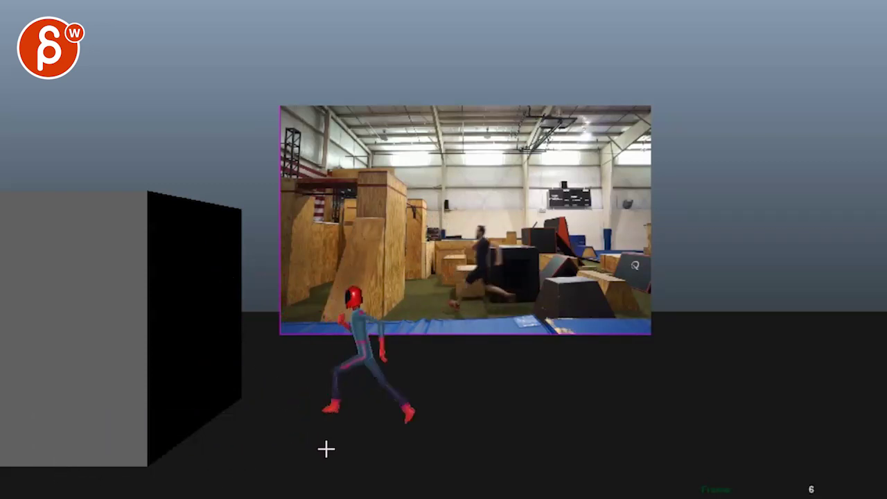
- Sketch red guide lines along the front leg of the reference runner and the character around frames 7 and 8, and undo them
key(alt+period)
mouse_move(489, 264)
mouse_down()
mouse_move(469, 271)
mouse_move(448, 301)
mouse_up()
key(alt+period)
key(alt+period)
drag(324, 368, 296, 418)
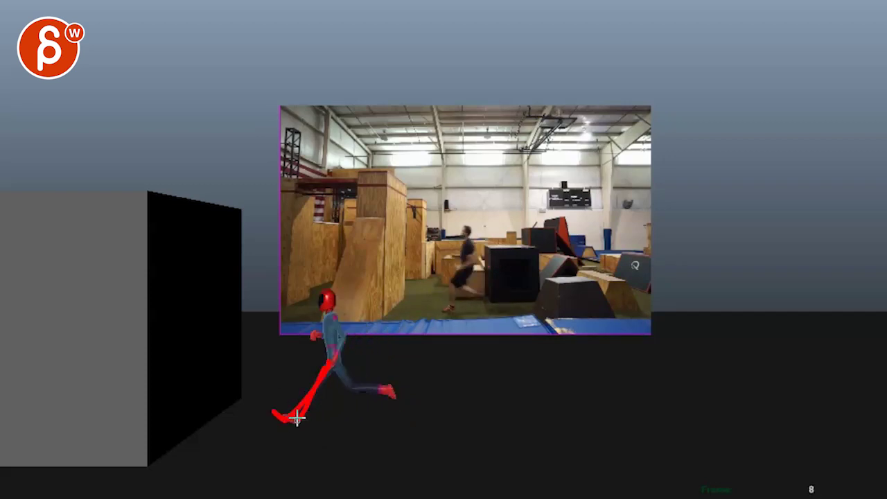
key(ctrl+z)
key(ctrl+z)
- Draw red body lines over the reference runner and the character's torso on frame 8 to compare their lean
key(alt+period)
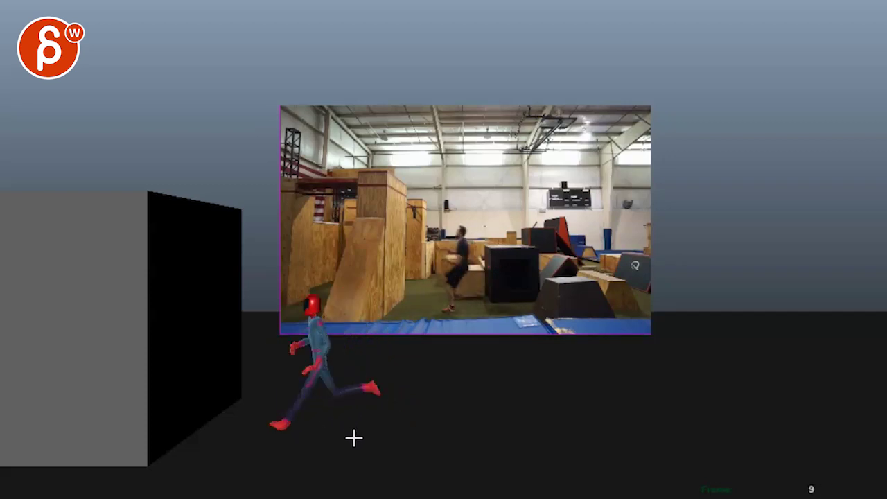
key(alt+comma)
key(alt+comma)
key(alt+comma)
key(alt+period)
key(alt+period)
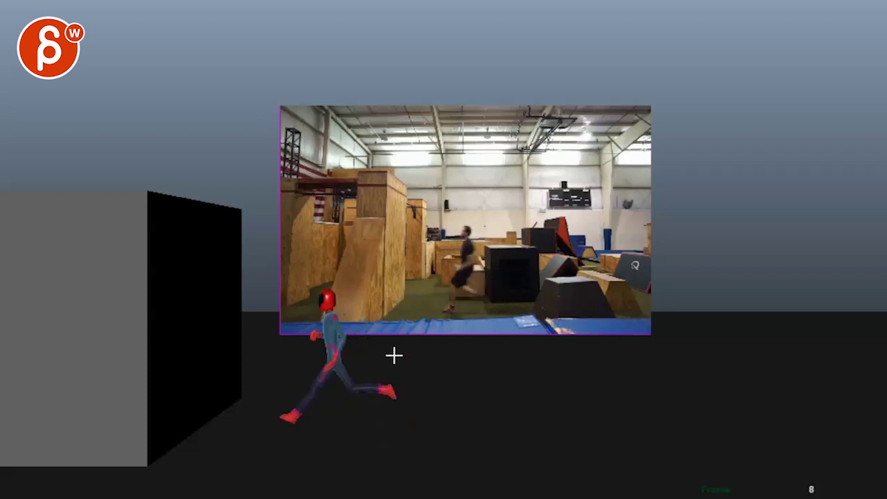
drag(445, 299, 476, 236)
drag(337, 354, 351, 303)
- Step back and forth through frames 9 to 15 to compare the character's last stride and wall contact with the reference
key(alt+period)
key(alt+period)
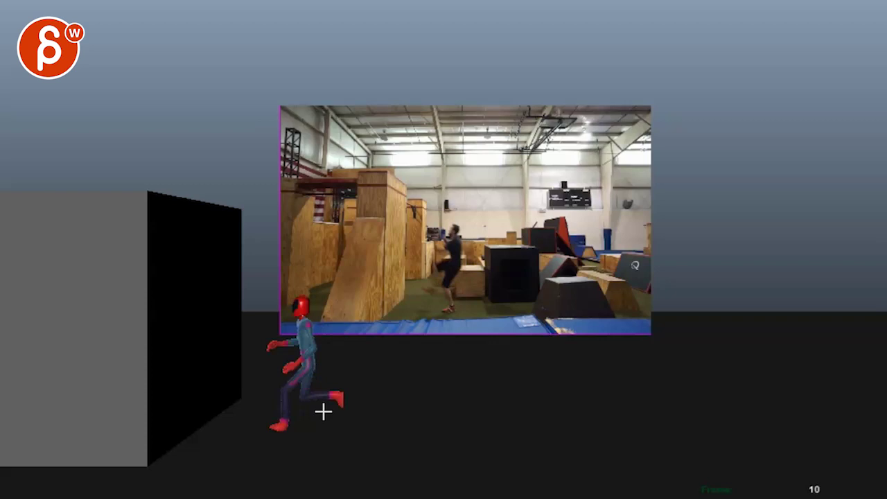
key(alt+period)
key(alt+period)
key(alt+period)
key(alt+period)
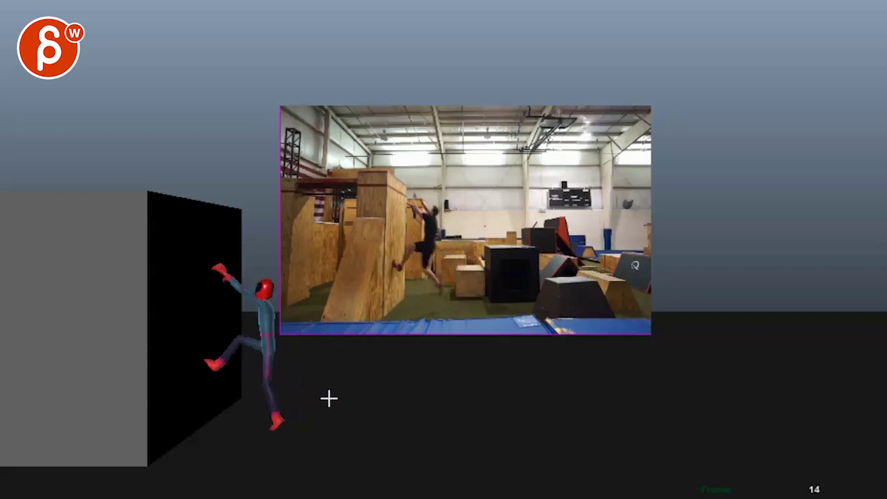
key(alt+comma)
key(alt+comma)
key(alt+comma)
key(alt+comma)
key(alt+comma)
key(alt+period)
key(alt+period)
key(alt+period)
key(alt+period)
key(alt+period)
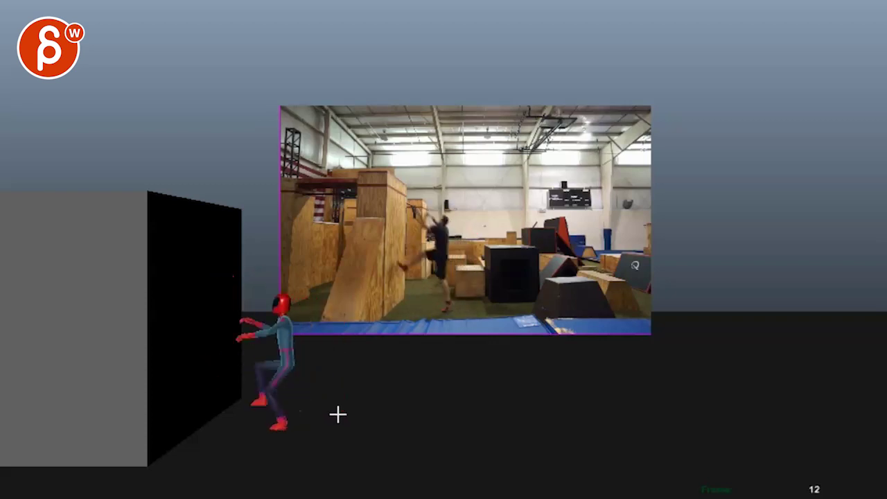
key(alt+period)
key(alt+period)
key(alt+period)
key(alt+comma)
key(alt+comma)
key(alt+comma)
key(alt+comma)
key(alt+comma)
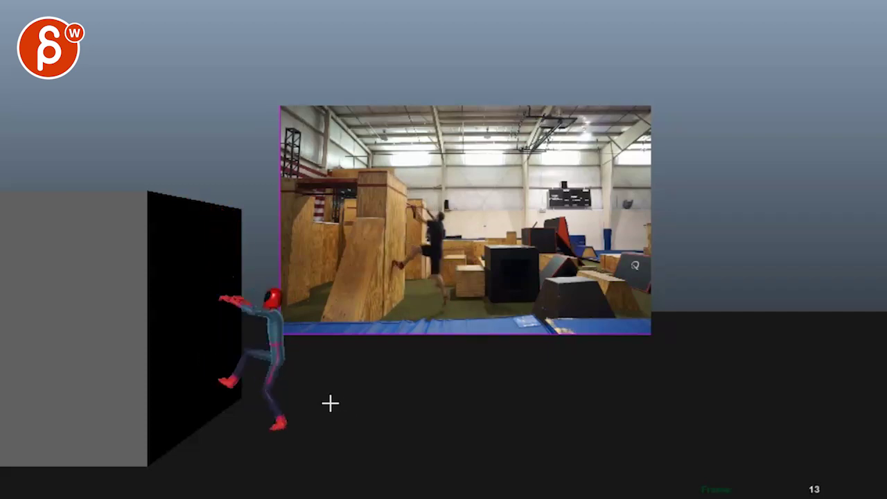
- Step back to frame 3 and forward to frame 14 to examine the torso's lean through the run-up and jump
key(alt+comma)
key(alt+comma)
key(alt+comma)
key(alt+comma)
key(alt+comma)
key(alt+comma)
key(alt+comma)
key(alt+comma)
key(alt+comma)
key(alt+comma)
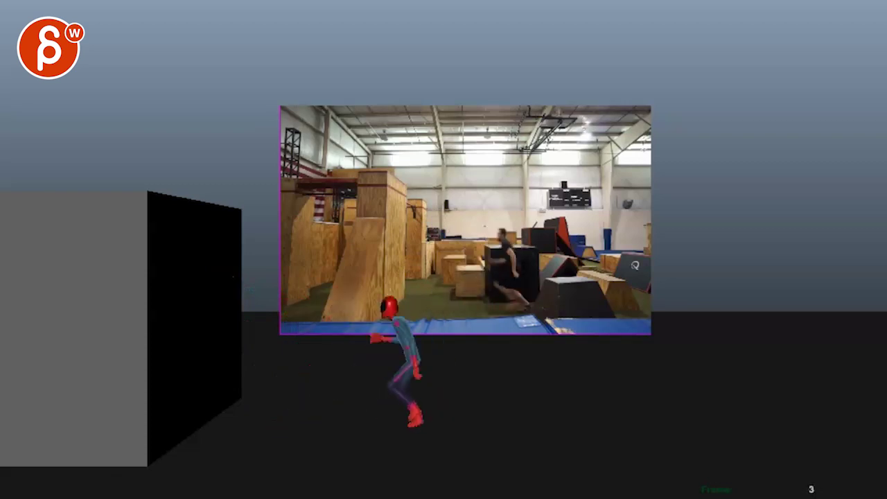
key(alt+period)
key(alt+period)
key(alt+period)
key(alt+period)
key(alt+period)
key(alt+period)
key(alt+period)
key(alt+period)
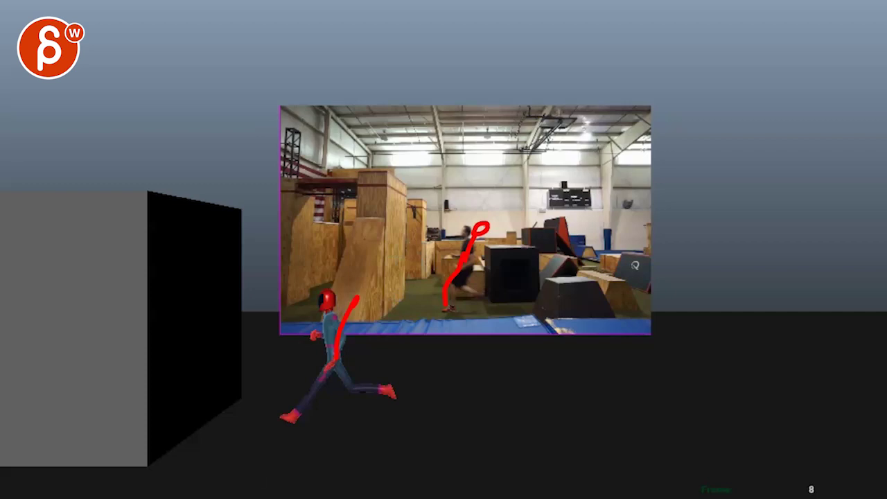
key(alt+period)
key(alt+period)
key(alt+period)
key(alt+period)
key(alt+period)
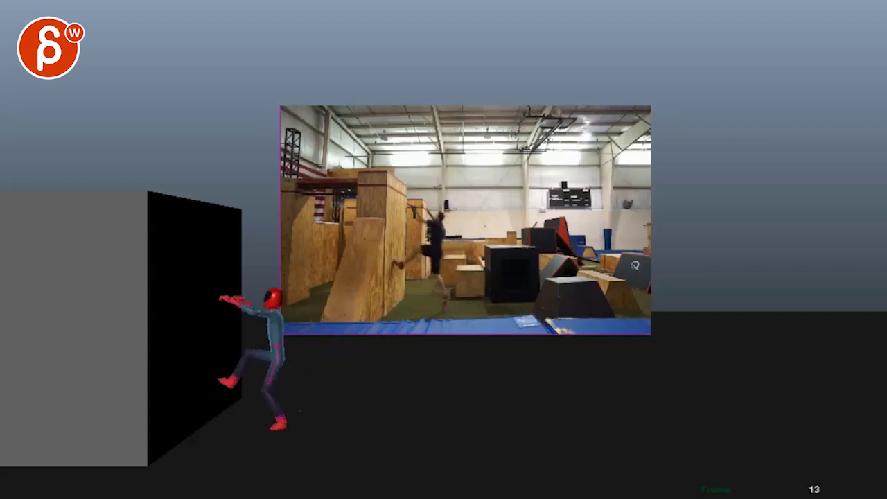
key(alt+period)
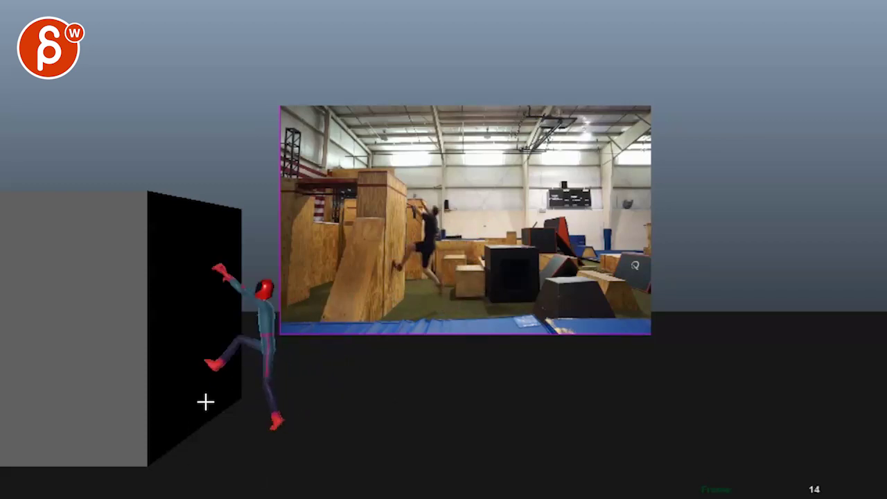
- Mark the torso and reaching arm with red lines on both the reference climber and the character on frame 14
key(alt+period)
key(alt+comma)
drag(424, 259, 444, 206)
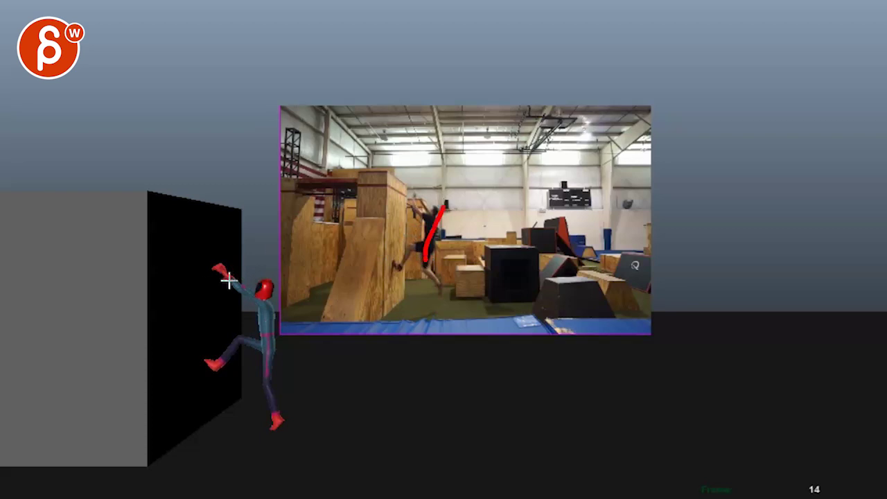
drag(261, 339, 218, 256)
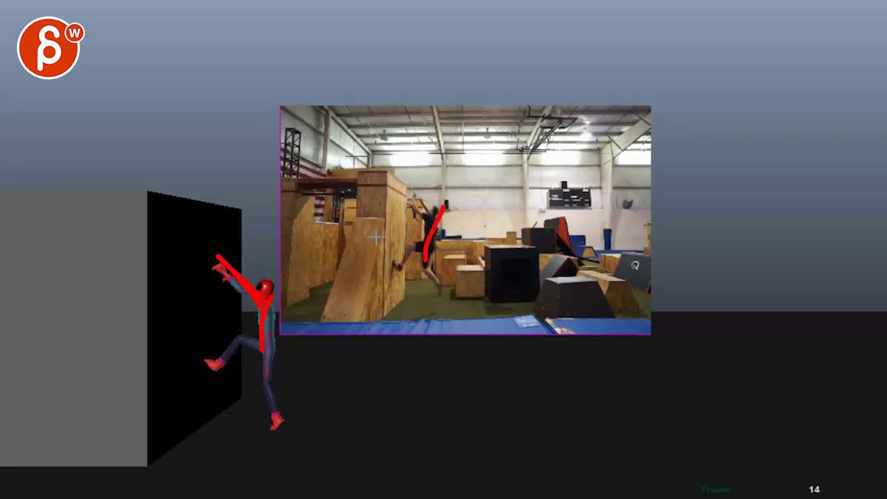
drag(431, 217, 405, 182)
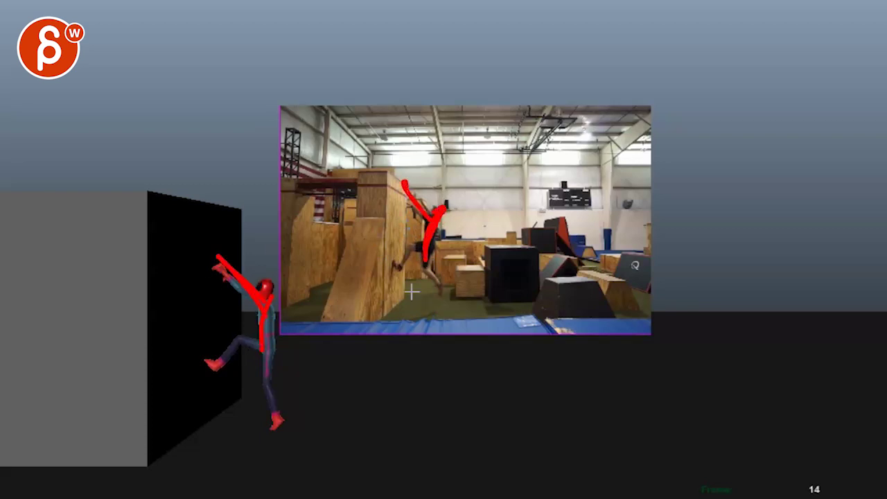
- Draw a red line along the reference climber's back on frame 21
key(alt+period)
key(alt+period)
key(alt+period)
key(alt+period)
key(alt+period)
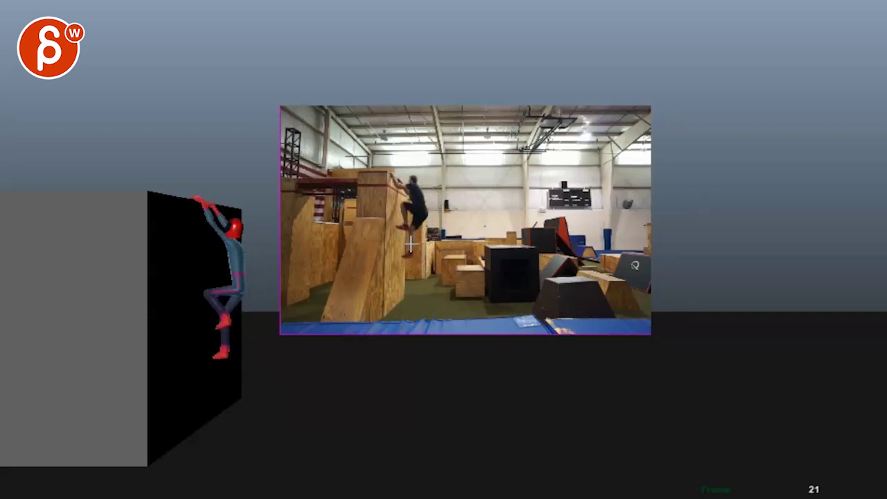
mouse_move(423, 214)
mouse_down()
mouse_move(399, 221)
mouse_move(420, 183)
mouse_up()
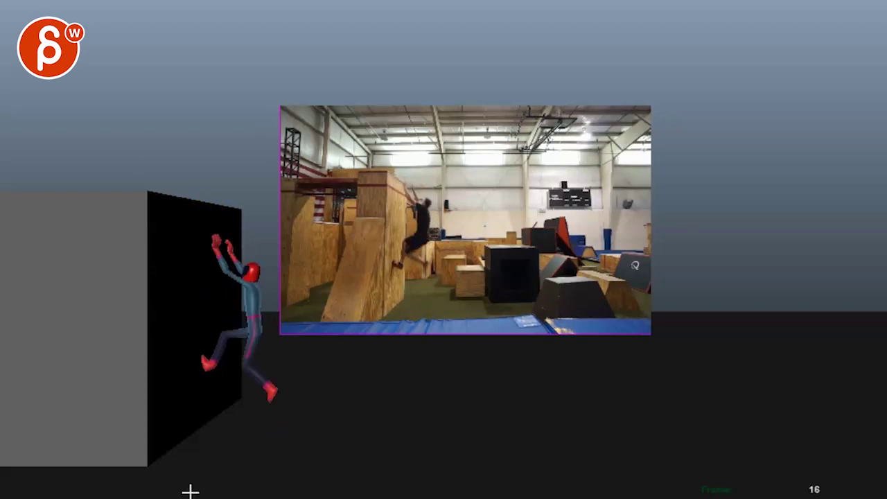
- Draw red lines of action along the reference runner's back and the character's back on frame 0
key(alt+period)
key(alt+comma)
key(alt+comma)
key(alt+comma)
key(alt+comma)
key(alt+comma)
key(alt+comma)
key(alt+comma)
key(alt+comma)
key(alt+comma)
key(alt+comma)
key(alt+comma)
key(alt+comma)
key(alt+comma)
key(alt+comma)
key(alt+comma)
key(alt+comma)
key(alt+comma)
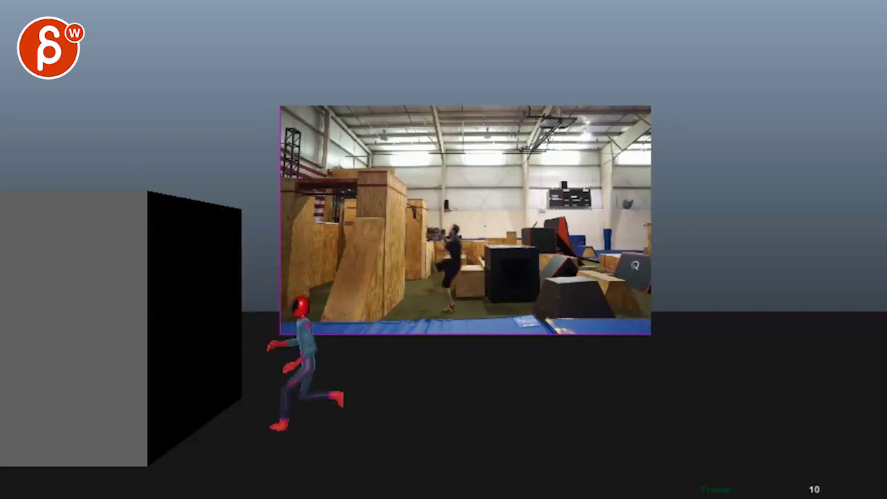
drag(392, 316, 438, 393)
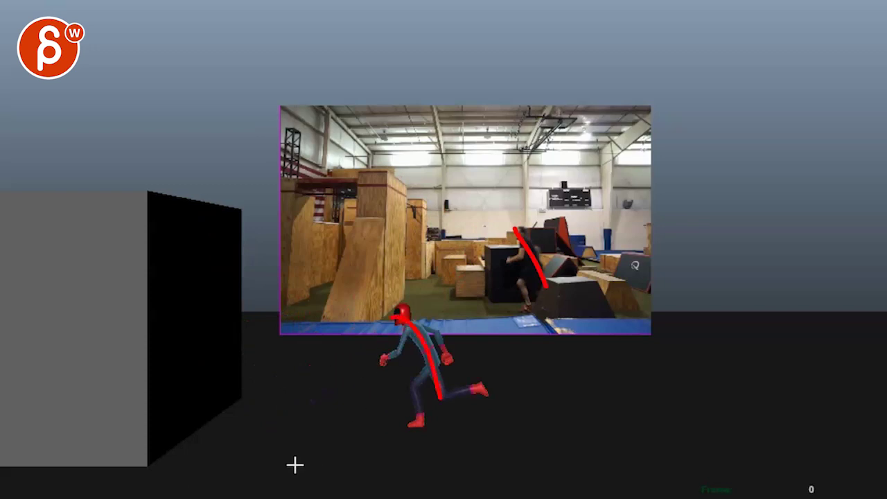
- Step forward from frame 0 to examine how the body line changes through the run-up
key(alt+period)
key(alt+period)
key(alt+period)
key(alt+period)
key(alt+period)
key(alt+period)
key(alt+period)
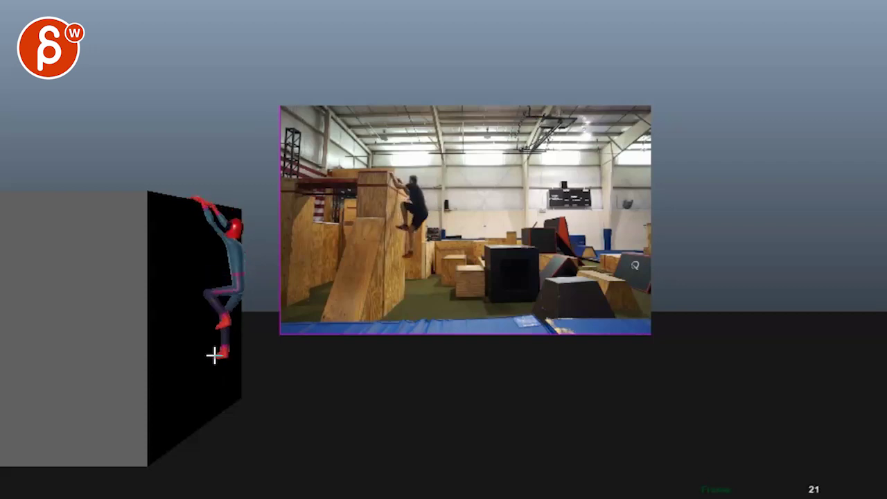
- Sketch a stroke beside the character's bent legs on frame 21 and compare the leg poses up to frame 24
drag(219, 277, 198, 332)
key(alt+comma)
key(alt+comma)
key(alt+period)
key(alt+period)
key(alt+period)
key(alt+period)
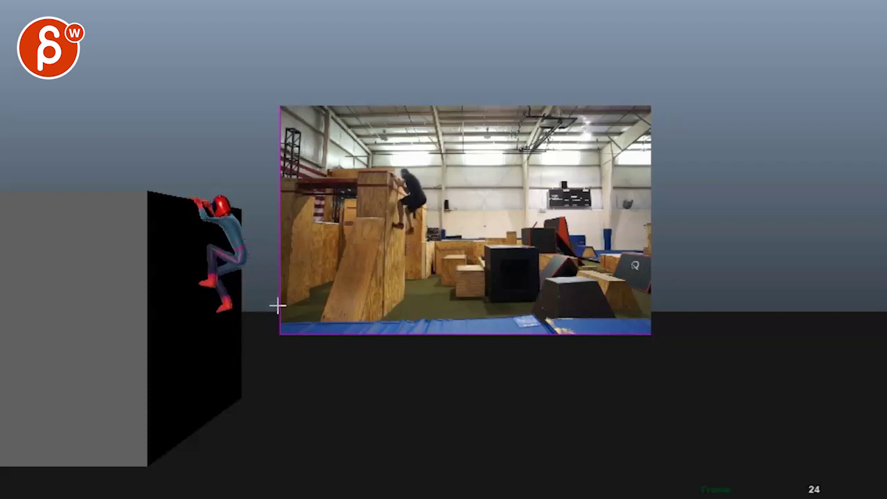
key(alt+comma)
key(alt+comma)
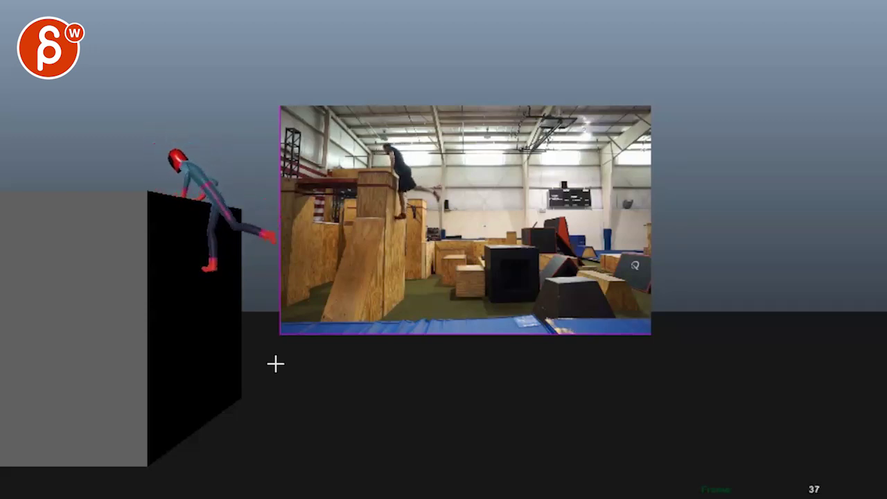
- Compare the trailing leg on frames 39 and 40, and circle the reference climber's trailing foot in red on frame 40
key(alt+comma)
key(alt+comma)
key(alt+comma)
key(alt+comma)
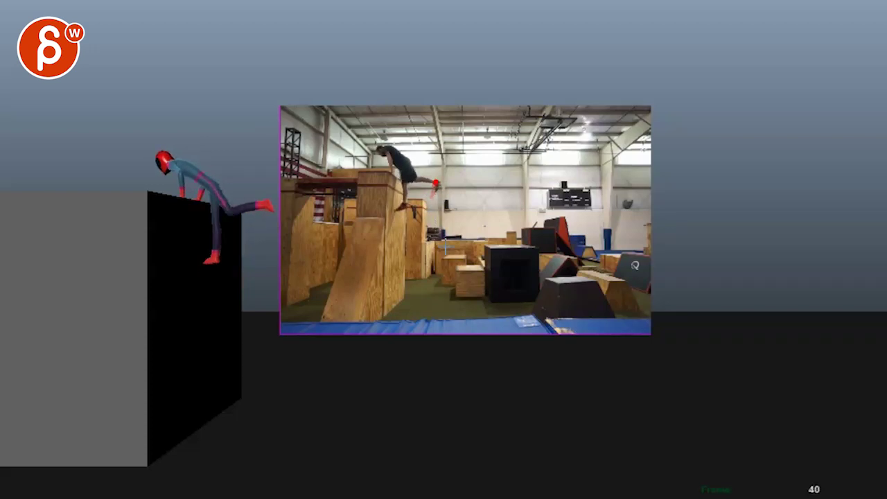
key(Left)
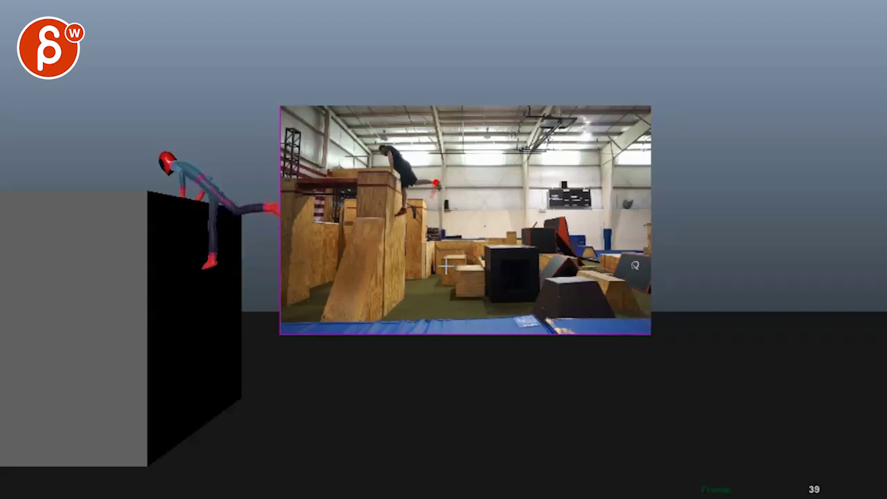
key(Right)
key(Left)
mouse_move(422, 174)
mouse_down()
mouse_move(467, 191)
mouse_move(430, 167)
mouse_up()
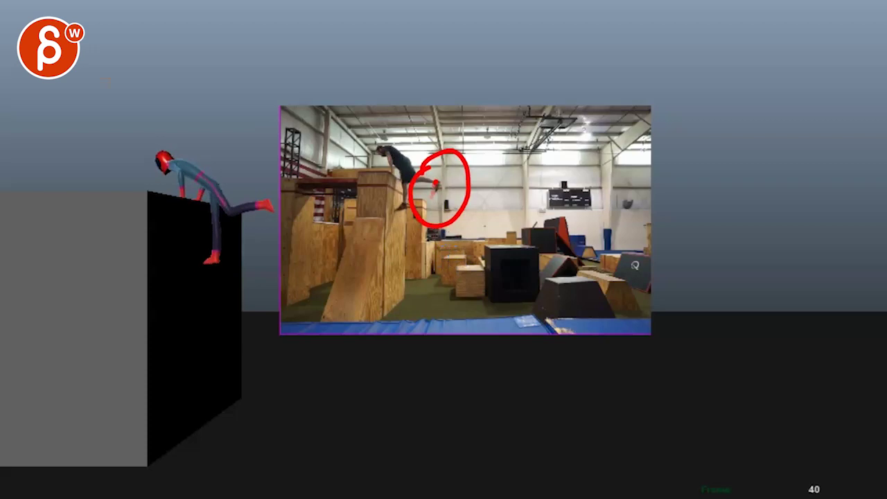
key(Escape)
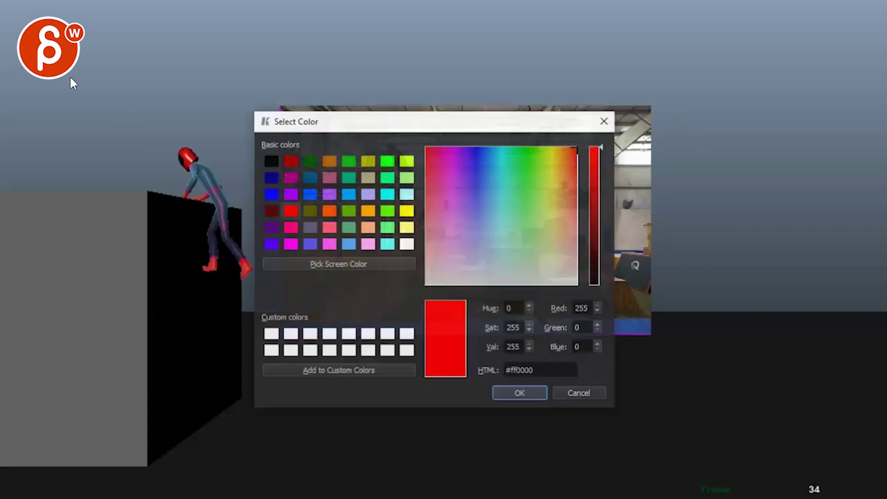
- Set the drawing color to yellow and dot the character's trailing foot frame by frame from 34 to 42
click(408, 213)
click(507, 393)
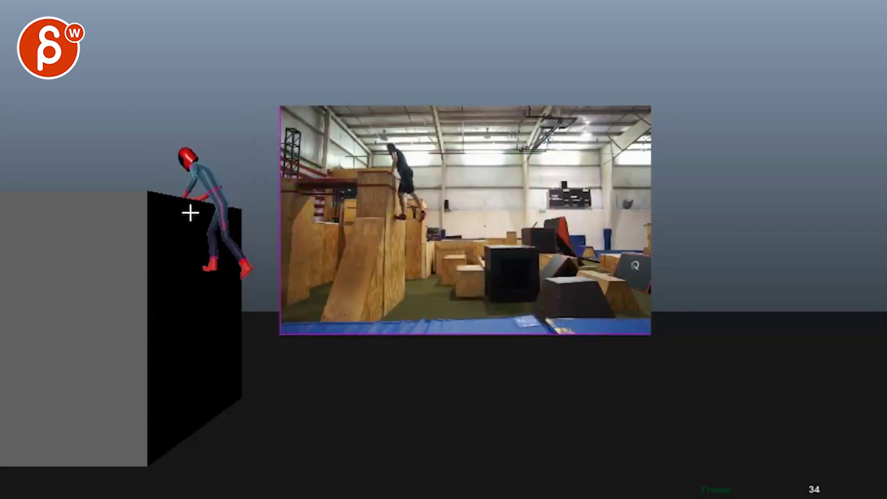
key(alt+period)
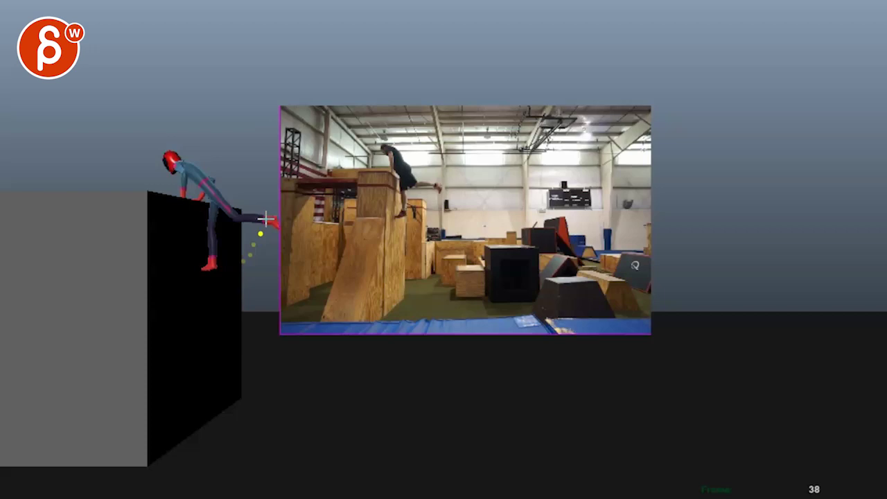
key(alt+period)
key(alt+period)
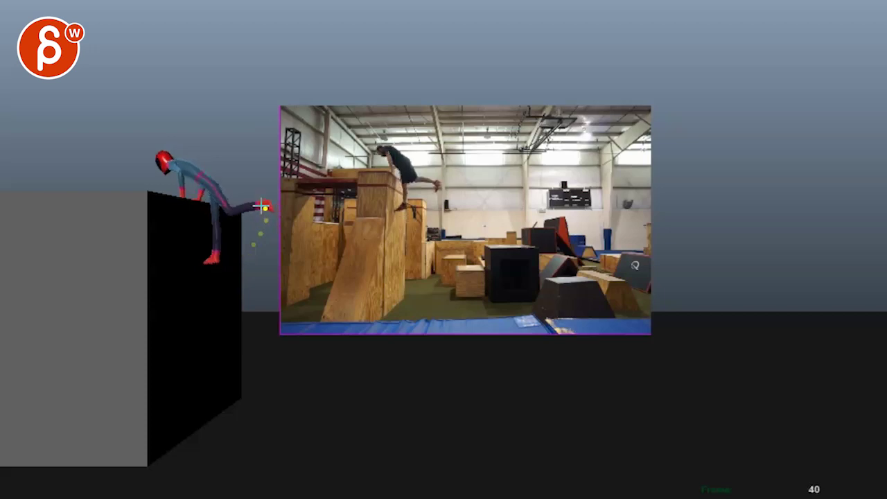
key(alt+period)
key(alt+period)
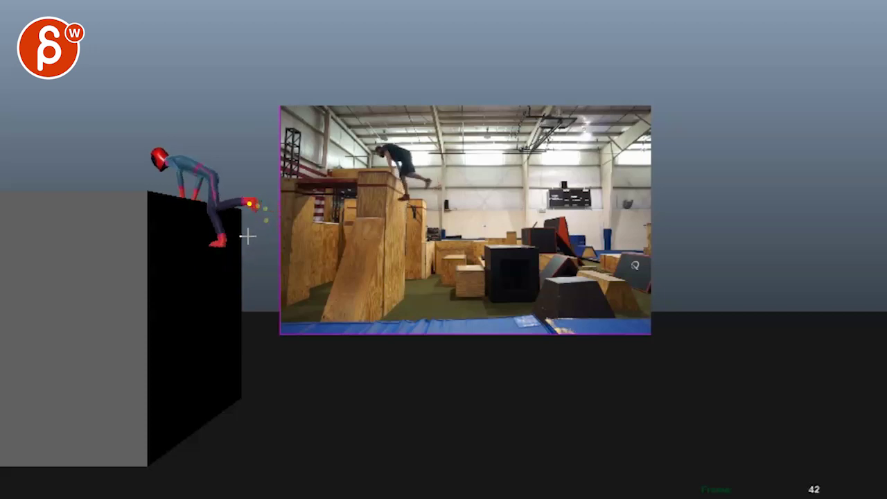
- Step back and forth between frames 35 and 42 to examine the path of the dotted trailing foot
key(alt+comma)
key(alt+comma)
key(alt+comma)
key(alt+comma)
key(alt+comma)
key(alt+comma)
key(alt+comma)
key(alt+period)
key(alt+period)
key(alt+period)
key(alt+period)
key(alt+period)
key(alt+period)
key(alt+period)
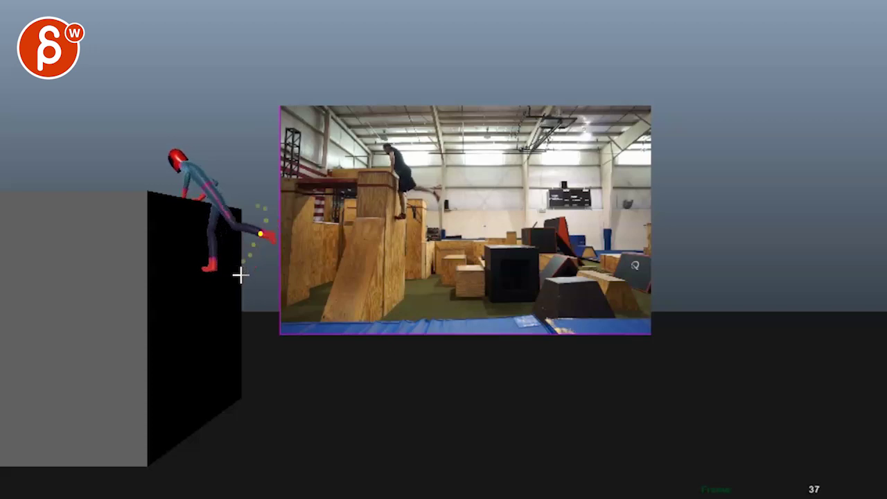
- Trace the trailing foot's angular path in yellow on frame 42, and draw a wider, rounder arc around the dots on frame 36
drag(235, 271, 266, 211)
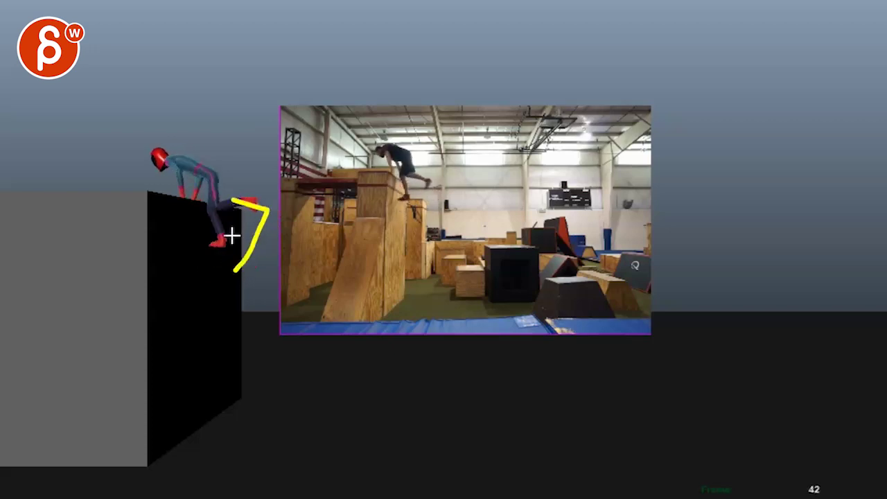
key(alt+comma)
key(alt+comma)
key(alt+comma)
key(alt+comma)
key(alt+comma)
key(alt+comma)
mouse_move(226, 270)
mouse_down()
mouse_move(269, 237)
mouse_move(248, 204)
mouse_up()
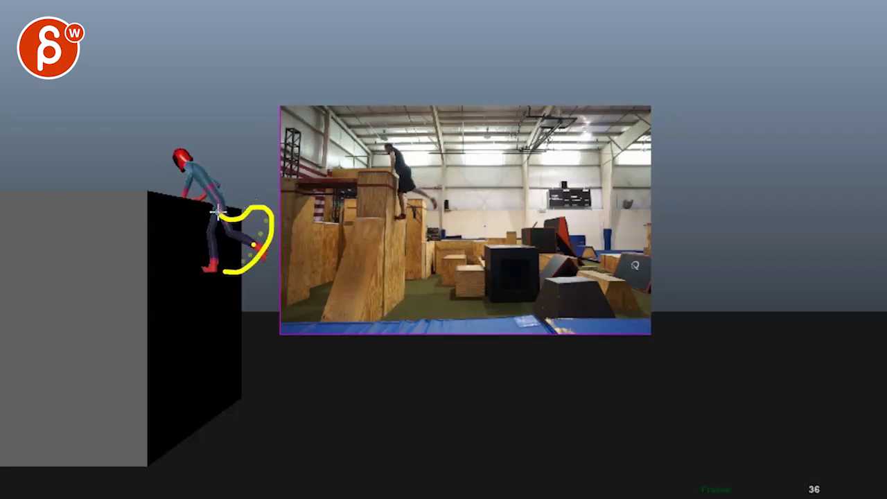
- Return to frame 42 and undo the yellow path stroke there
key(alt+period)
key(alt+period)
key(alt+period)
key(alt+period)
key(alt+period)
key(alt+period)
key(ctrl+z)
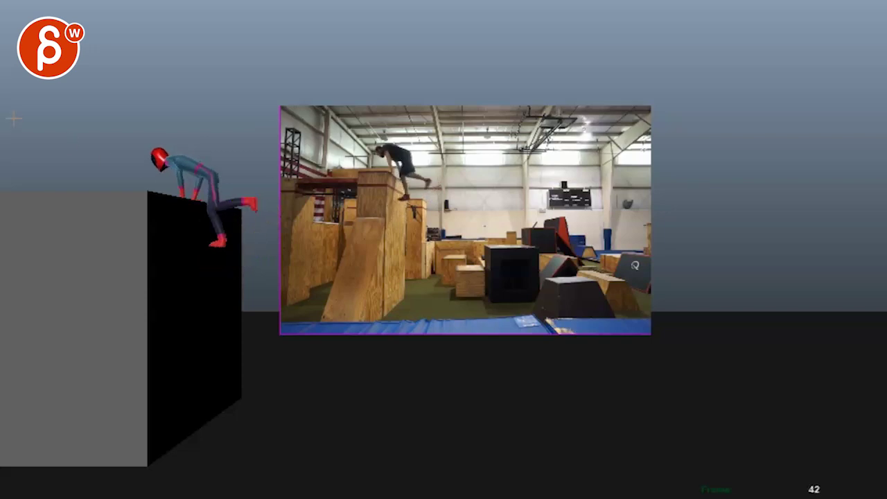
- Advance frame by frame from 42 to 51 to examine how the character's feet land on top of the block
key(alt+period)
key(alt+period)
key(alt+period)
key(alt+period)
key(alt+period)
key(alt+period)
key(alt+period)
key(alt+period)
key(alt+period)
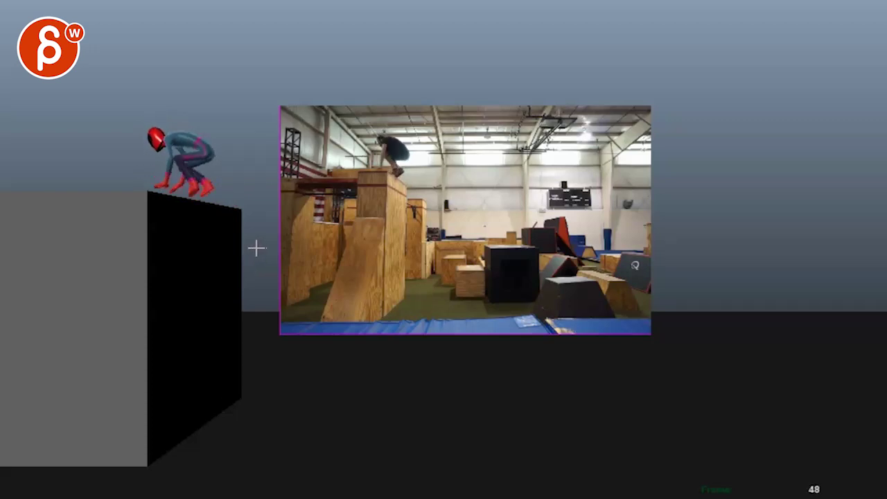
key(alt+period)
key(alt+period)
key(alt+period)
key(alt+period)
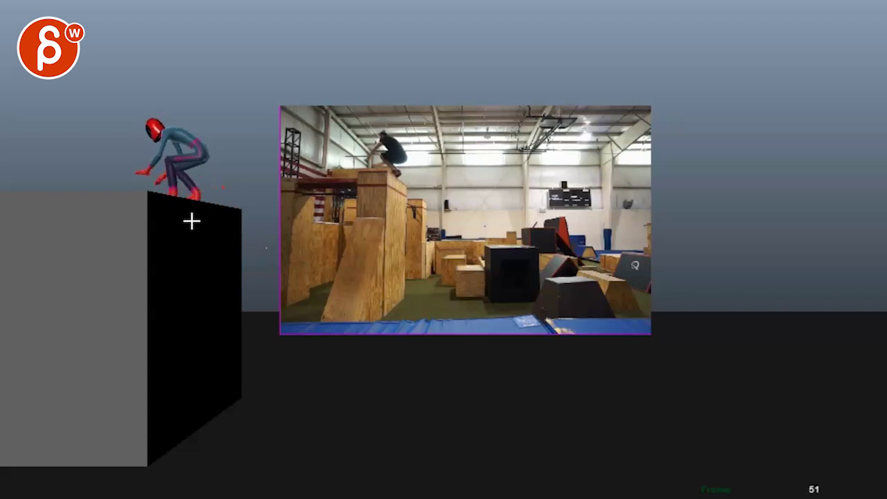
- Step back and forth around frames 42 to 44 to examine the feet leaving the wall against the reference footage
key(alt+comma)
key(alt+comma)
key(alt+comma)
key(alt+comma)
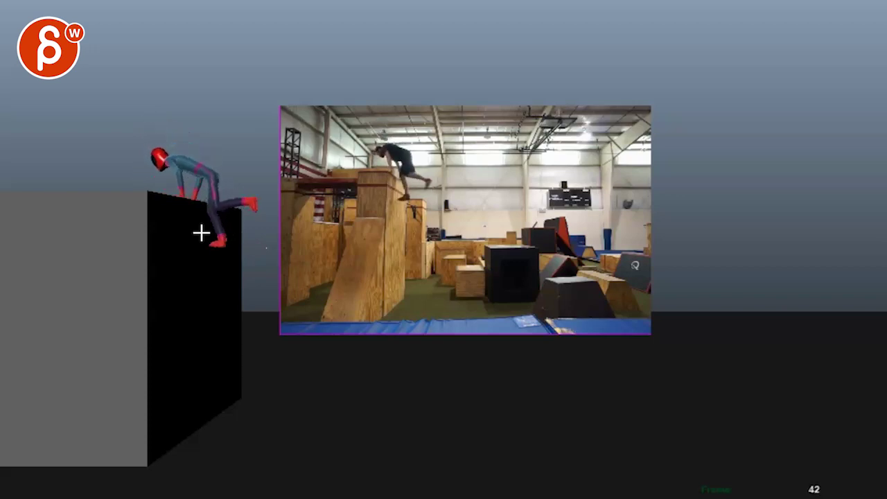
key(alt+period)
key(alt+period)
key(alt+comma)
key(alt+comma)
key(alt+comma)
key(alt+comma)
key(alt+comma)
key(alt+comma)
key(alt+comma)
key(alt+comma)
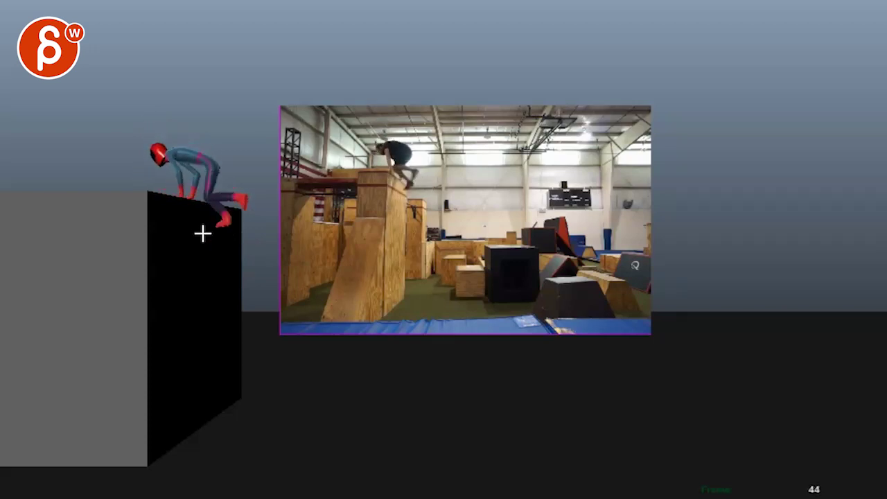
- Advance to frame 52 and draw a short yellow line beneath the character's front foot on the block's top edge
key(alt+period)
key(alt+period)
key(alt+period)
key(alt+period)
key(alt+period)
key(alt+period)
key(alt+period)
key(alt+period)
key(alt+period)
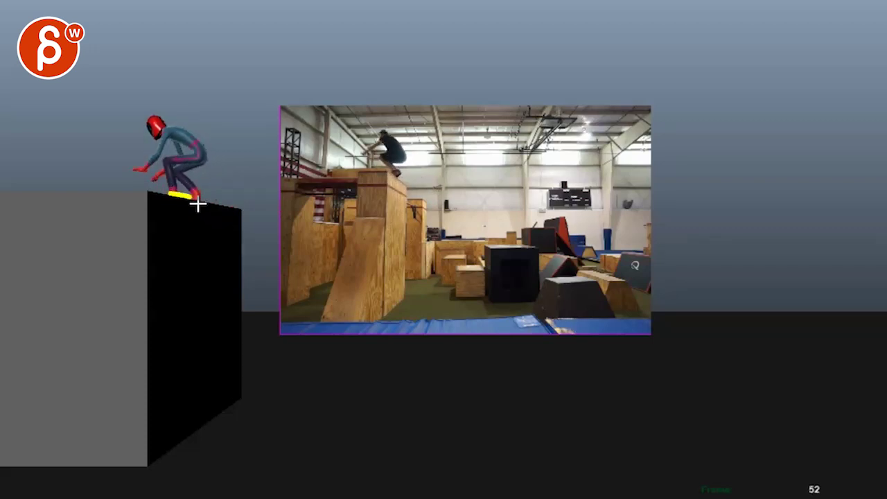
- Advance from frame 52 past frame 65 to examine how the character rises to standing compared with the reference performer
key(alt+period)
key(alt+period)
key(alt+period)
key(alt+period)
key(alt+period)
key(alt+period)
key(alt+period)
key(alt+period)
key(alt+period)
key(alt+period)
key(alt+period)
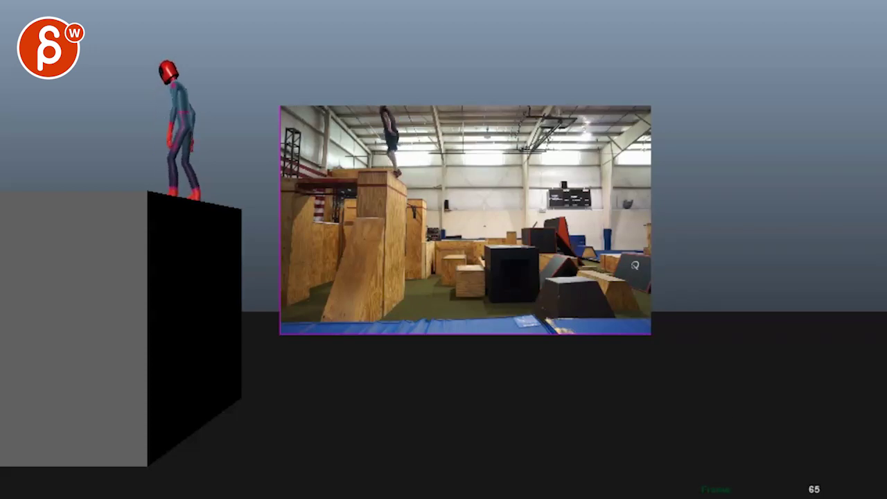
key(alt+period)
key(alt+period)
key(alt+period)
key(alt+period)
key(alt+period)
- Step back and forth over the stand-up frames to compare the character's arms and body with the reference
key(alt+comma)
key(alt+comma)
key(alt+comma)
key(alt+comma)
key(alt+comma)
key(alt+comma)
key(alt+period)
key(alt+period)
key(alt+period)
key(alt+period)
key(alt+period)
key(alt+period)
- Draw yellow marks around the character and the reference performer, and circle the character's upper body on frame 35
drag(223, 168, 131, 156)
drag(143, 148, 143, 174)
mouse_move(345, 109)
mouse_down()
mouse_move(431, 107)
mouse_move(424, 145)
mouse_up()
key(Escape)
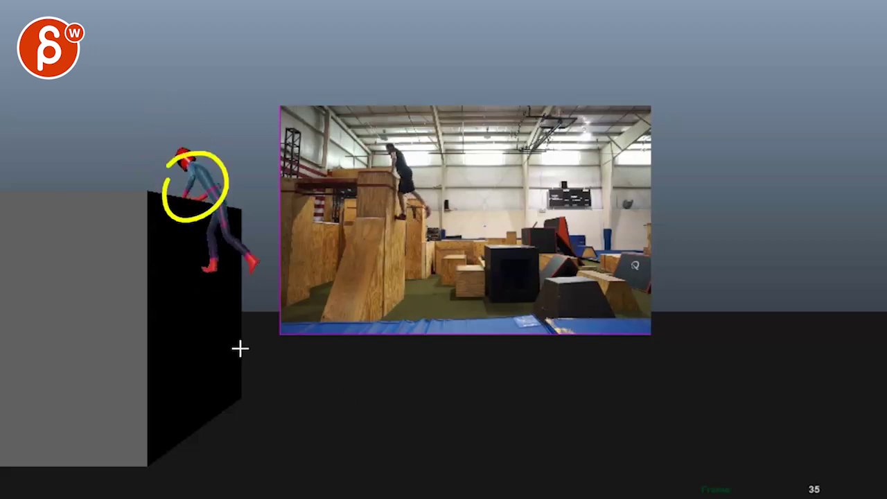
- Draw a nearly vertical yellow line behind the character's hips on frame 50
drag(253, 350, 204, 286)
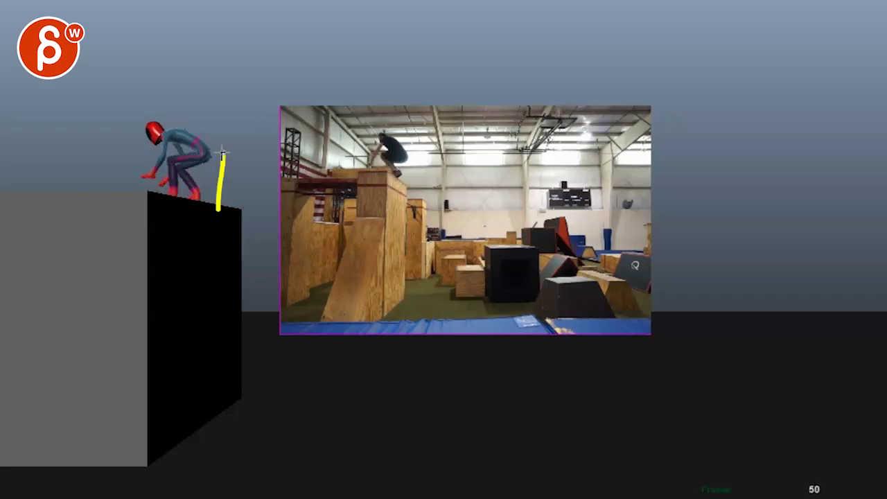
key(Right)
key(Right)
key(Right)
key(Right)
key(Left)
key(Left)
key(Left)
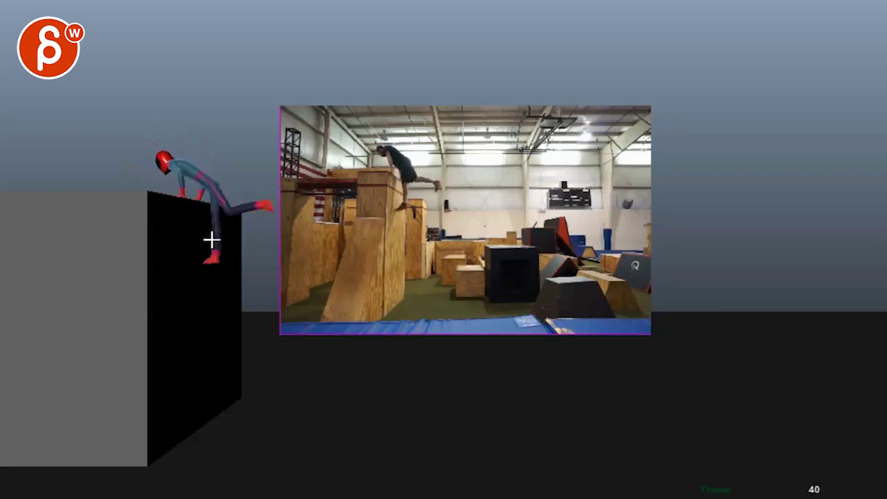
- Step back and forth through frames 35 to 40 to examine how the hips and legs swing over the wall edge
key(Right)
key(Right)
key(Right)
key(Right)
key(Left)
key(Left)
key(Left)
key(Left)
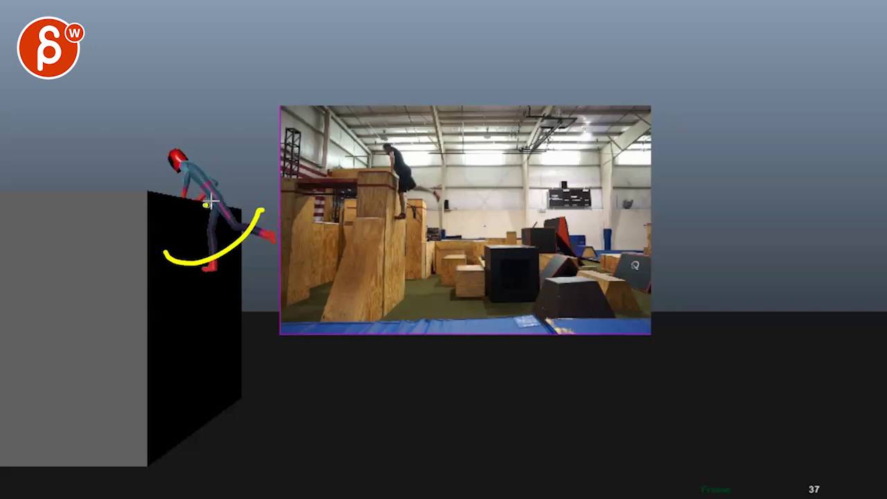
key(Right)
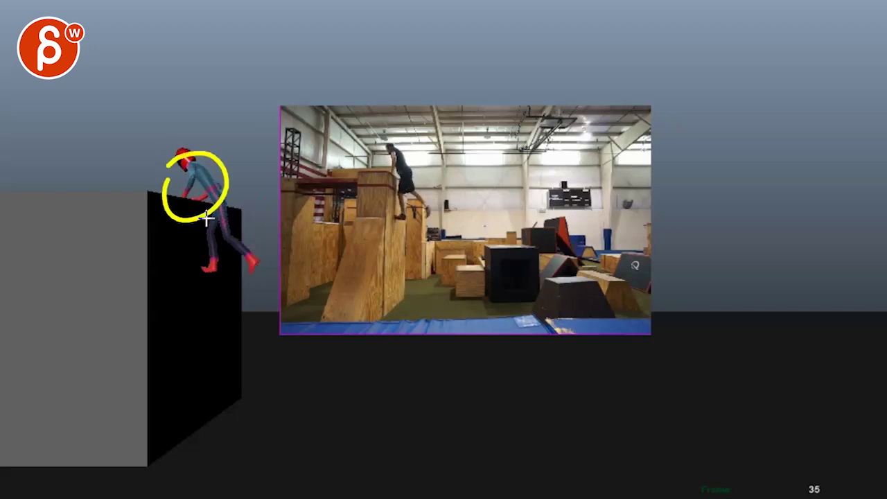
key(Left)
key(Escape)
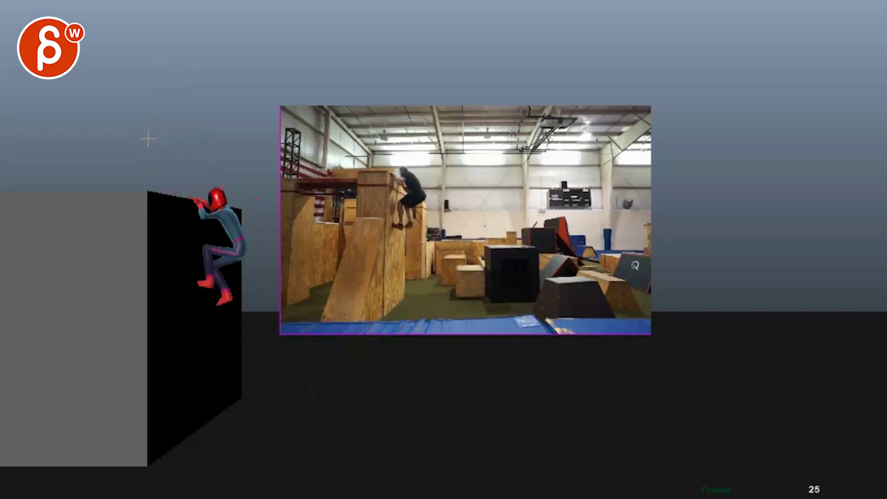
- Circle the character's hands in yellow on frame 54 and step back to frame 51 to compare their position
drag(121, 137, 109, 147)
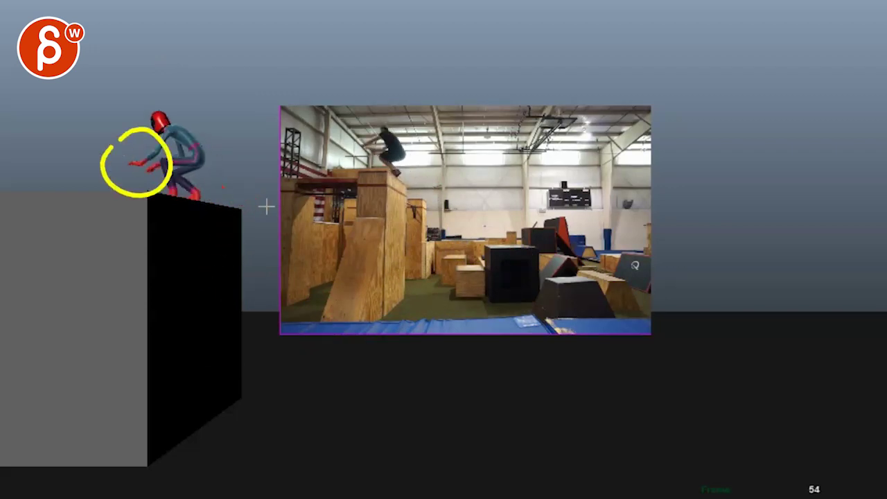
key(Left)
key(Left)
key(Left)
key(Left)
key(Left)
key(Right)
key(Right)
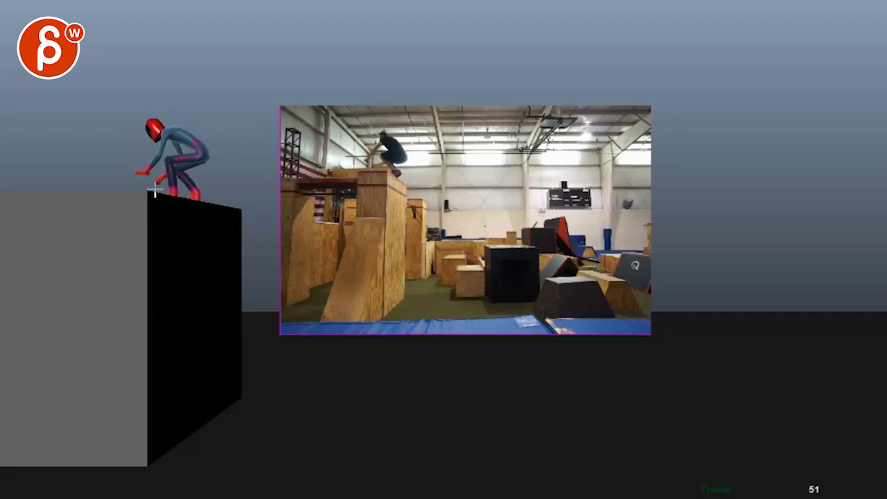
- Draw a short yellow stroke below the hands on frame 51 and step through to frame 54 to follow their path
drag(135, 182, 156, 197)
key(Left)
key(Left)
key(Left)
key(Left)
key(Right)
key(Right)
key(Right)
key(Right)
key(Right)
key(Right)
key(Right)
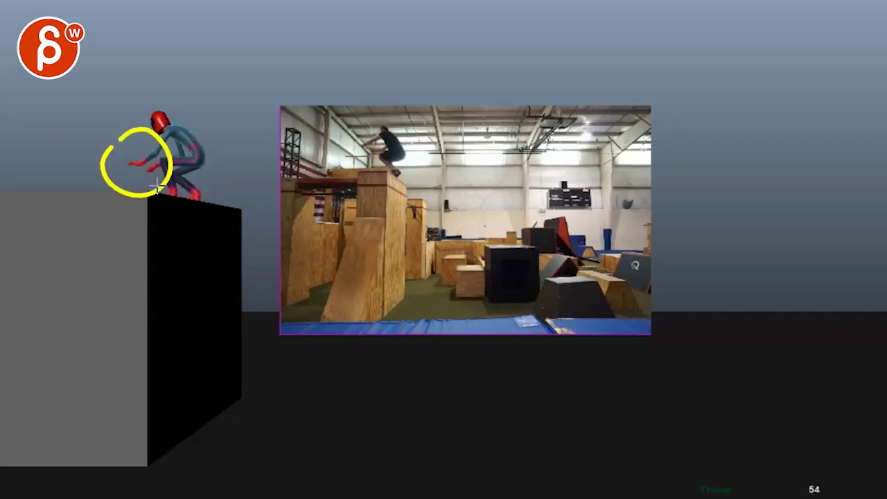
- Return to frame 0 and sketch a yellow stick figure of a more forward-leaning run pose over the character
key(alt+v)
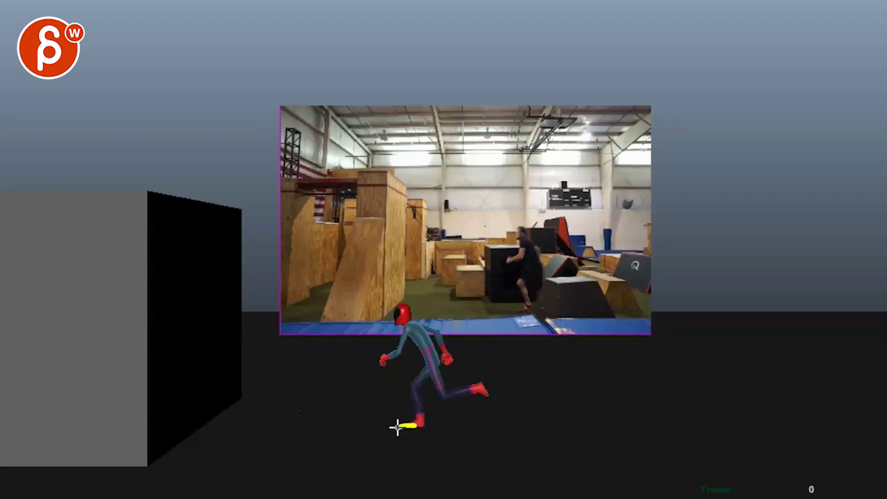
drag(416, 369, 477, 376)
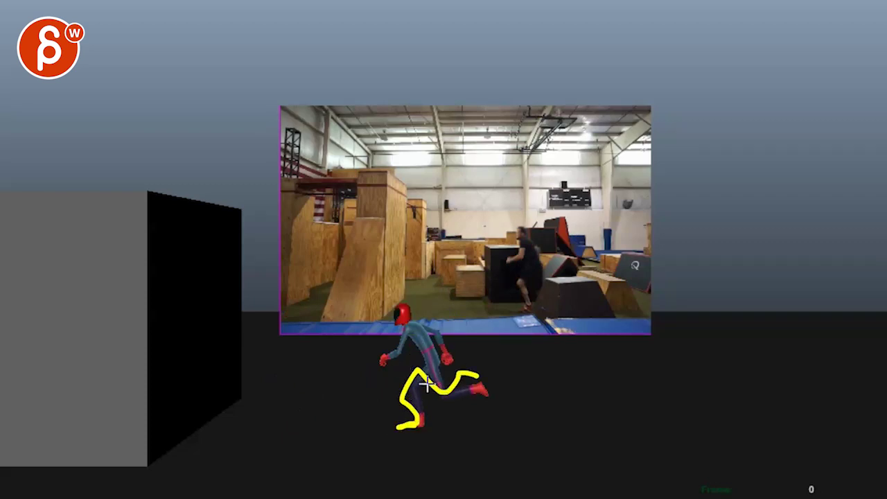
mouse_move(432, 393)
mouse_down()
mouse_move(370, 341)
mouse_move(359, 337)
mouse_move(342, 364)
mouse_up()
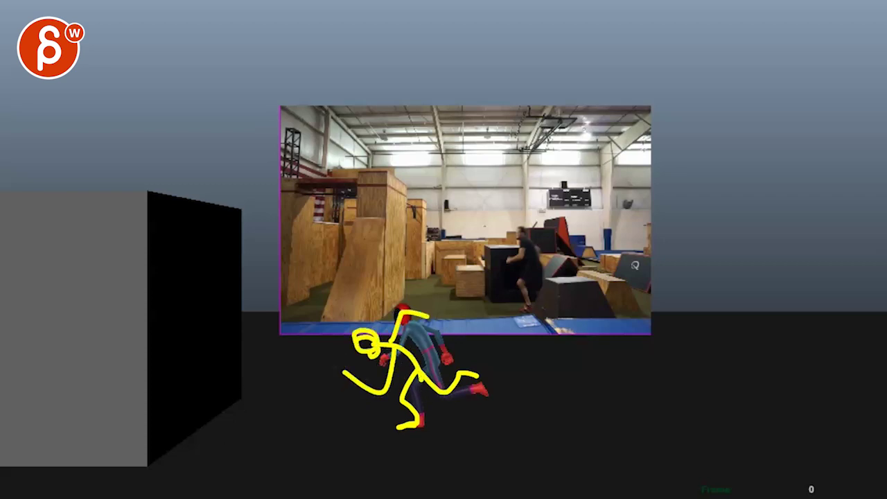
- Go to frame 12 and sketch a yellow leaned-back torso and head with the front leg reaching toward the wall
key(alt+period)
key(alt+period)
key(alt+comma)
key(alt+comma)
key(alt+period)
key(alt+v)
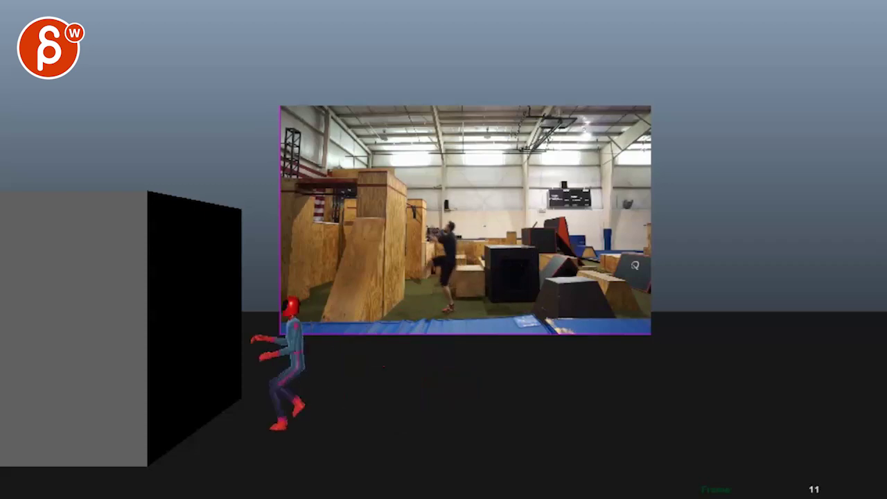
key(alt+v)
mouse_move(291, 371)
mouse_down()
mouse_move(311, 340)
mouse_move(308, 318)
mouse_move(230, 351)
mouse_up()
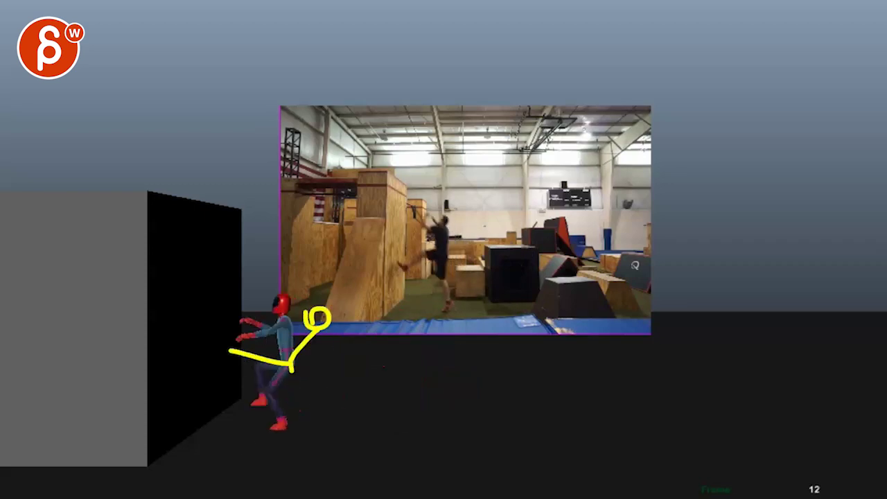
- Step back and forth through the frames around 8 to 12 to examine the character's body lean approaching the wall
key(alt+period)
key(alt+period)
key(alt+period)
key(alt+comma)
key(alt+comma)
key(alt+period)
key(alt+period)
key(alt+comma)
key(alt+comma)
key(alt+comma)
key(alt+comma)
key(alt+comma)
key(alt+comma)
key(alt+comma)
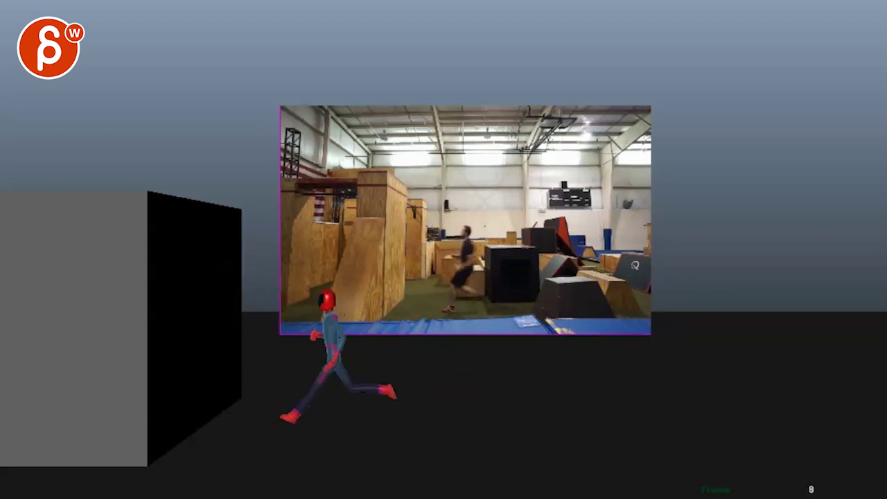
- Advance to frame 11 and draw a yellow arc dipping through the character's hips
key(alt+period)
key(alt+period)
key(alt+period)
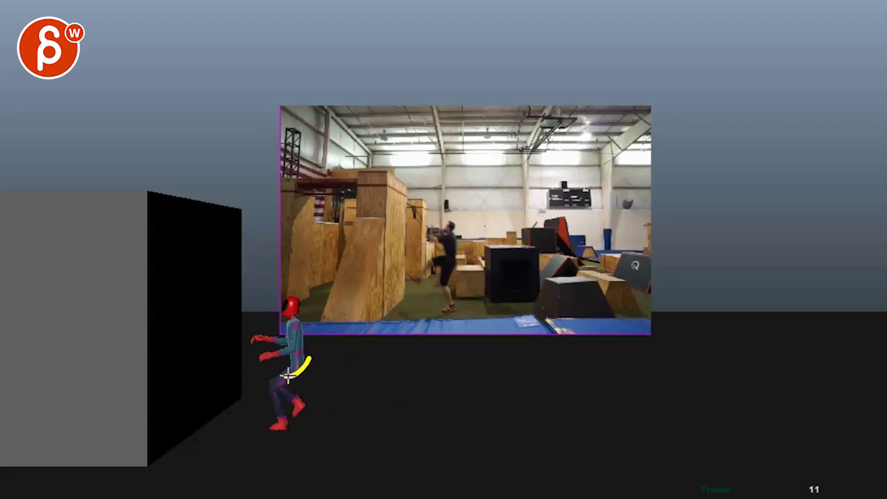
drag(302, 339, 273, 380)
- Advance through the jump past frame 15, draw a yellow stroke along the bent front leg, and step through the neighbouring frames
key(alt+period)
key(alt+period)
key(alt+period)
key(alt+period)
key(alt+period)
key(alt+period)
key(alt+period)
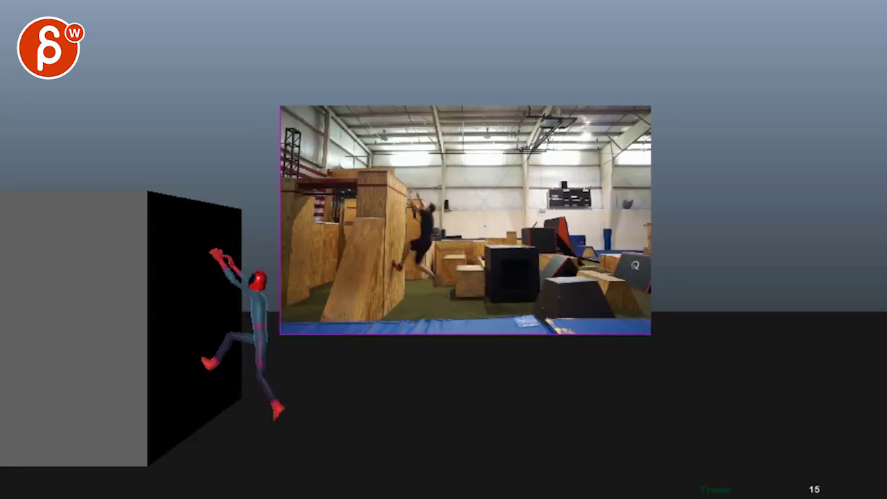
drag(214, 352, 231, 314)
key(alt+comma)
key(alt+comma)
key(alt+comma)
key(alt+comma)
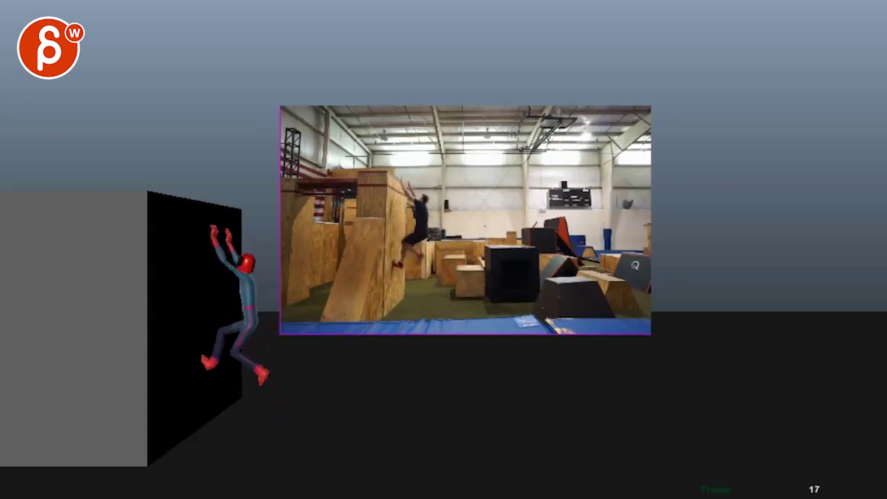